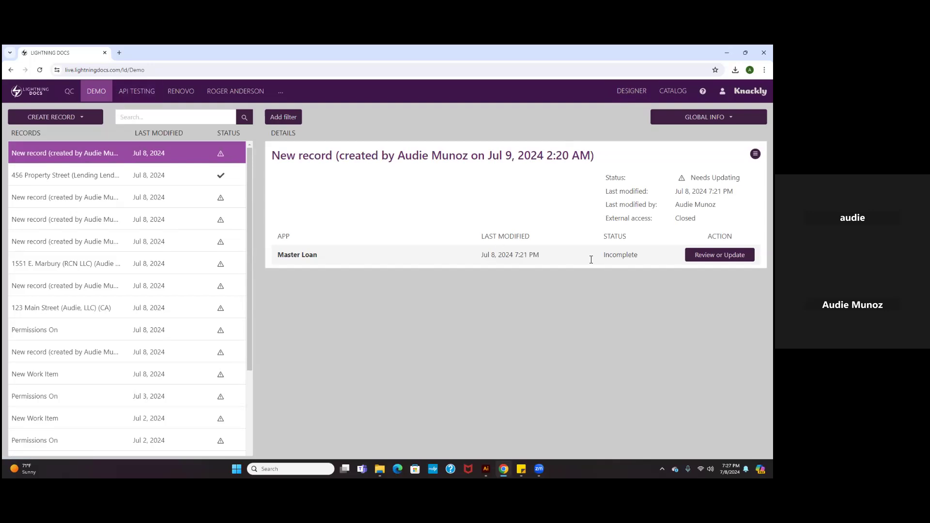
# Add another scenario in the Edit Scenario area of the global information and title it Test Scenario.
pyautogui.click(708, 117)
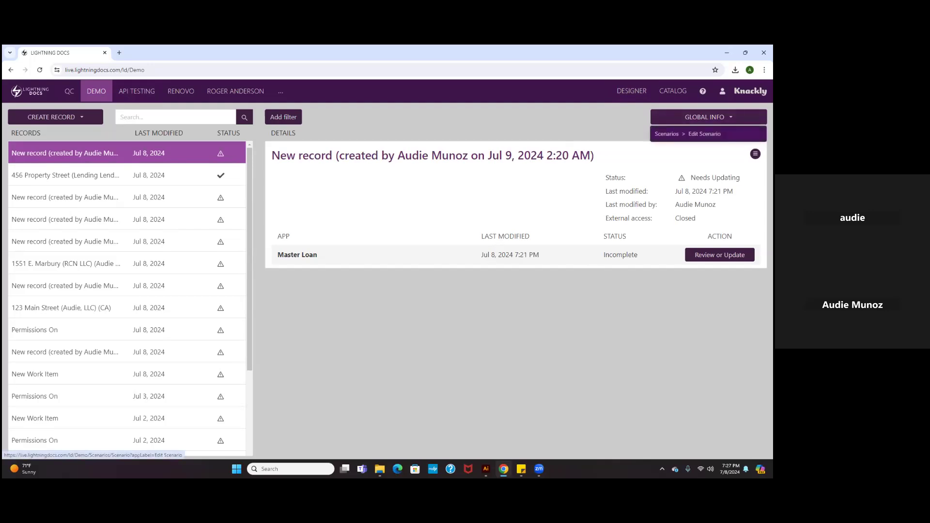
pyautogui.click(705, 133)
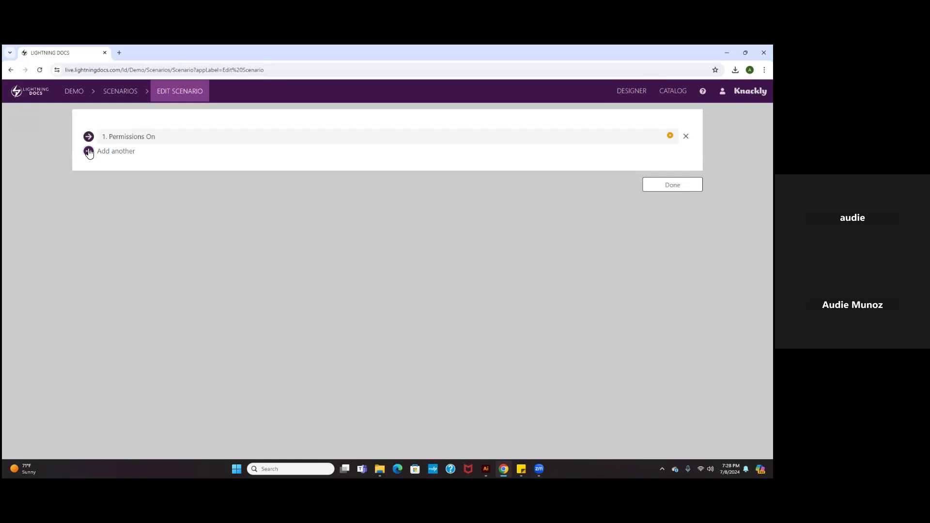
pyautogui.click(88, 151)
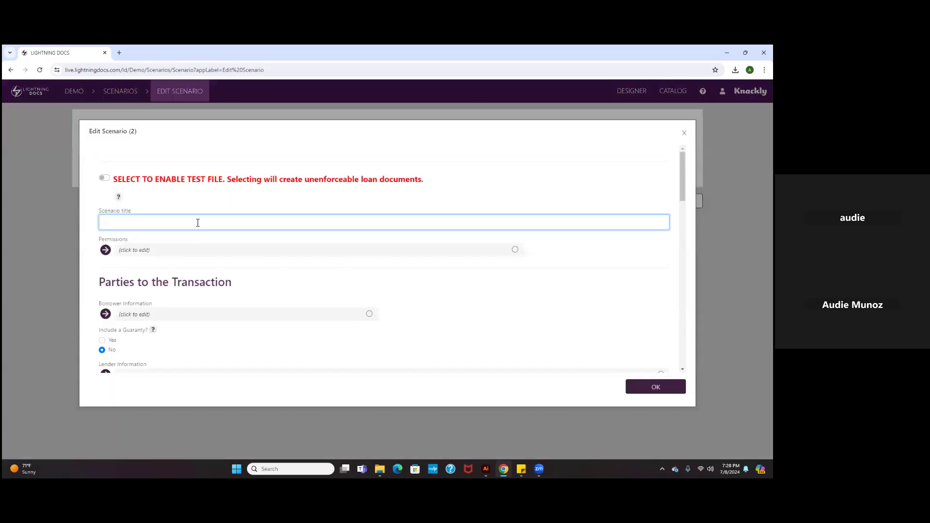
pyautogui.write('Test Scc')
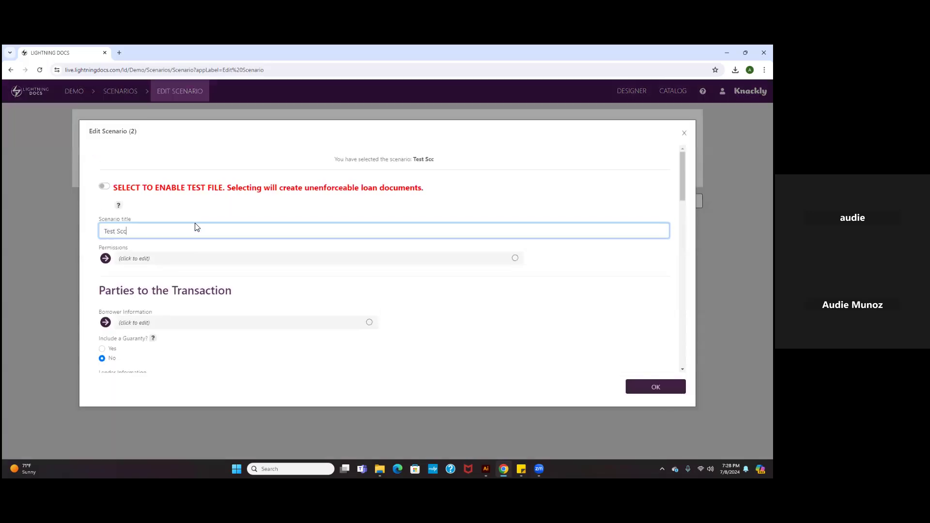
pyautogui.write('nario')
# Look through the new scenario's sections from Permissions and Parties to the Transaction down to Loan Terms and Features.
pyautogui.scroll(-1, 326, 277)
pyautogui.scroll(1, 326, 277)
pyautogui.scroll(-2, 341, 286)
pyautogui.scroll(-3, 342, 285)
pyautogui.scroll(3, 342, 285)
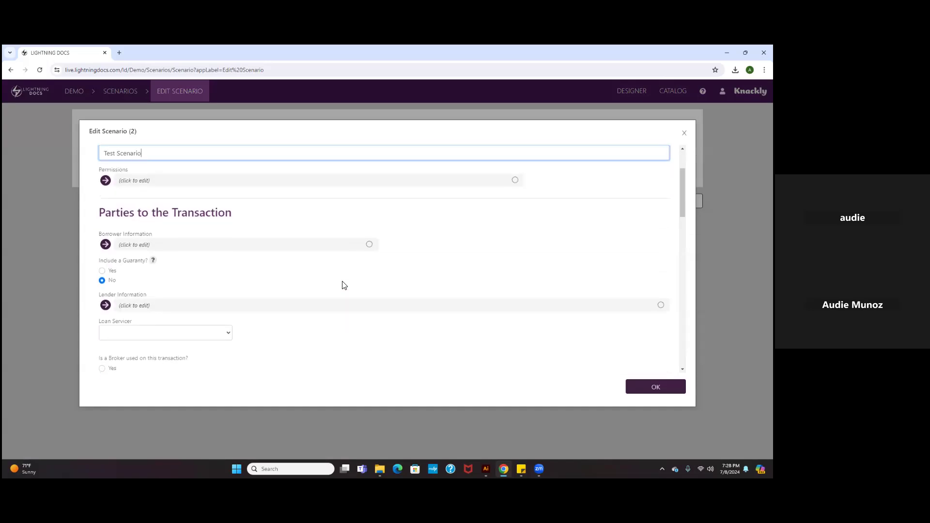
pyautogui.scroll(2, 334, 291)
pyautogui.scroll(-6, 281, 272)
pyautogui.scroll(-4, 257, 301)
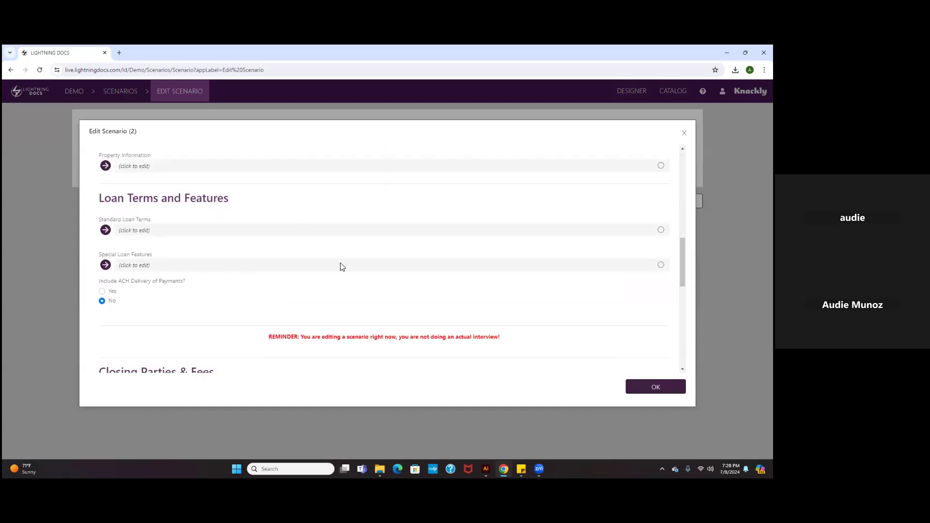
# Examine the scenario's Special Loan Features and its Reserves options, leaving both without changes.
pyautogui.click(151, 265)
pyautogui.scroll(-4, 163, 307)
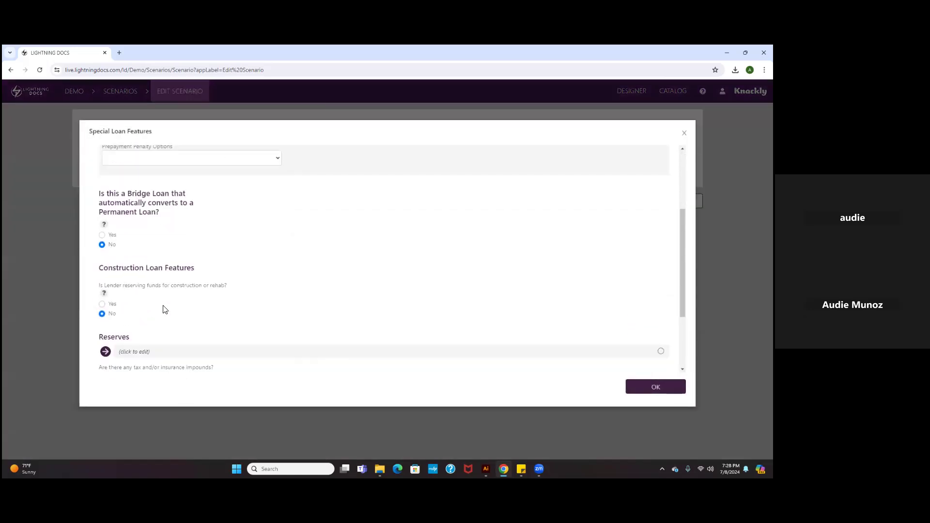
pyautogui.click(168, 274)
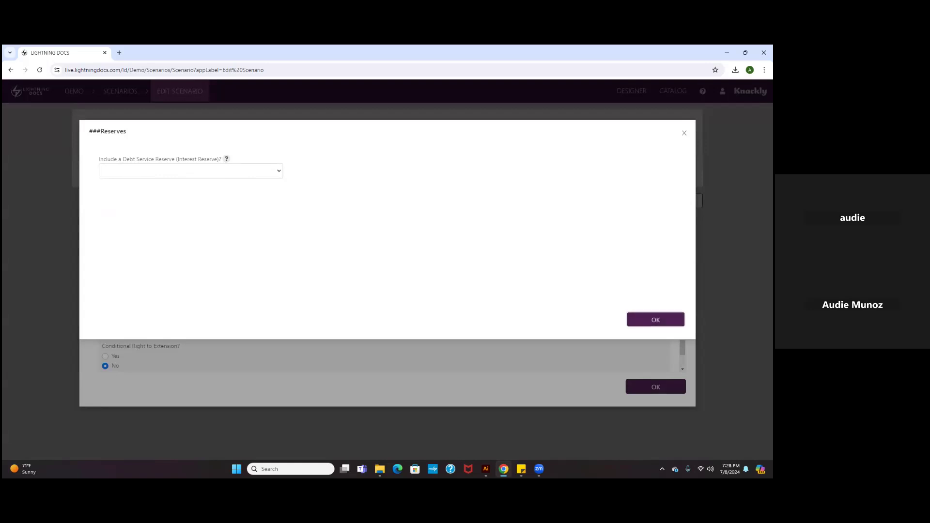
pyautogui.click(655, 320)
pyautogui.scroll(10, 463, 288)
pyautogui.click(655, 387)
# Enable the Appraisal Reserve, Default Reserve and Property Tax Reserve in the scenario's Permissions.
pyautogui.scroll(3, 208, 194)
pyautogui.scroll(5, 242, 203)
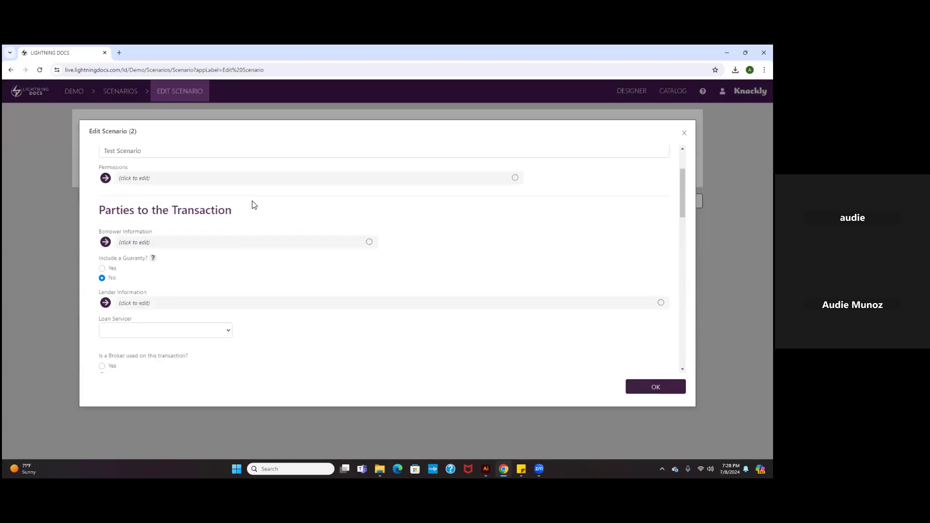
pyautogui.moveTo(100, 248); pyautogui.dragTo(159, 261)
pyautogui.click(159, 261)
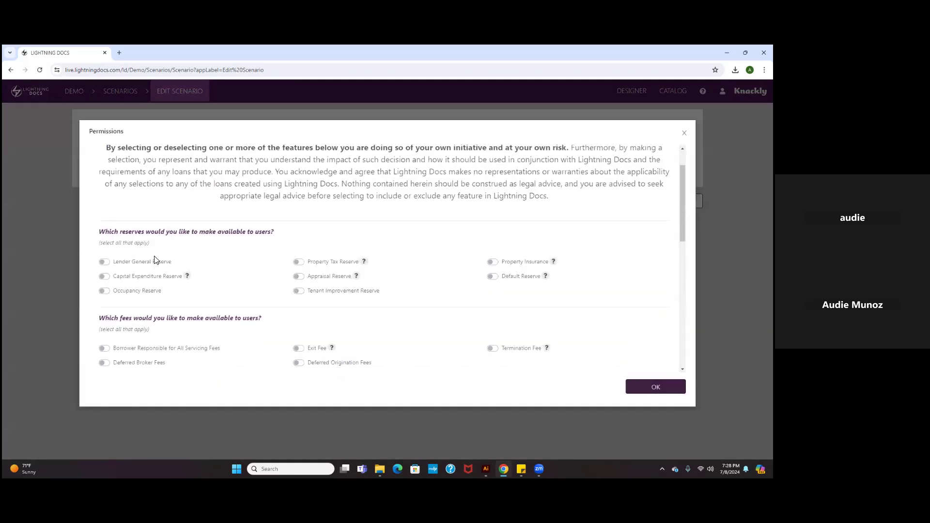
pyautogui.scroll(-1, 105, 265)
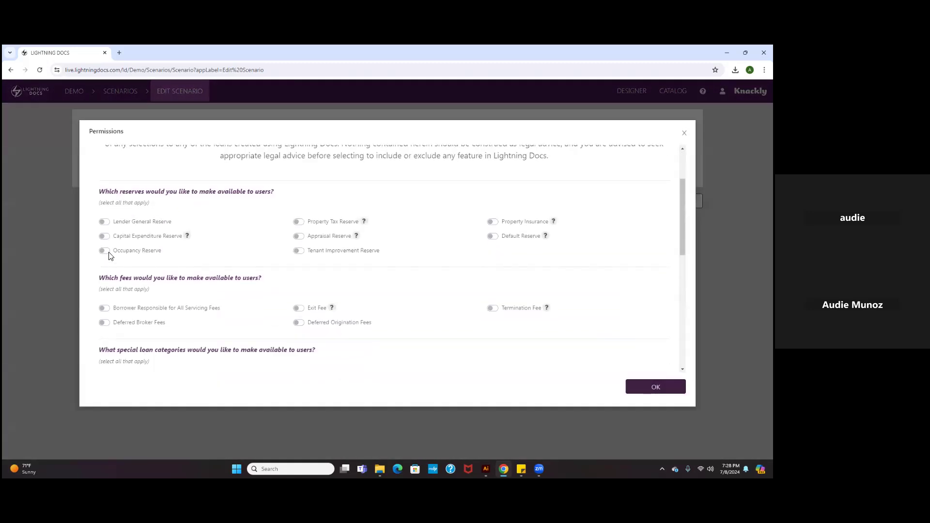
pyautogui.click(299, 236)
pyautogui.click(492, 237)
pyautogui.click(299, 222)
pyautogui.click(656, 387)
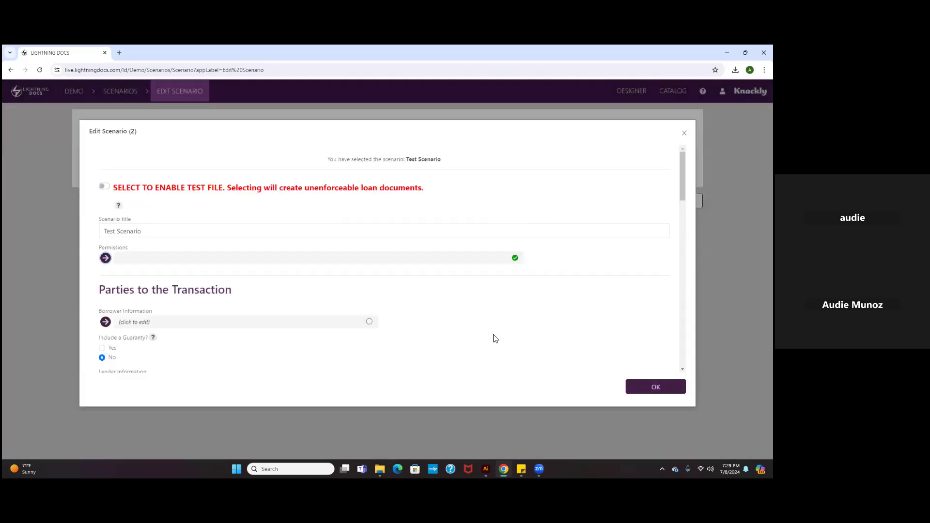
# Fill in the loan preparer's name and email address, with the preparer's address set to Same as Lender's Address.
pyautogui.scroll(-2, 372, 291)
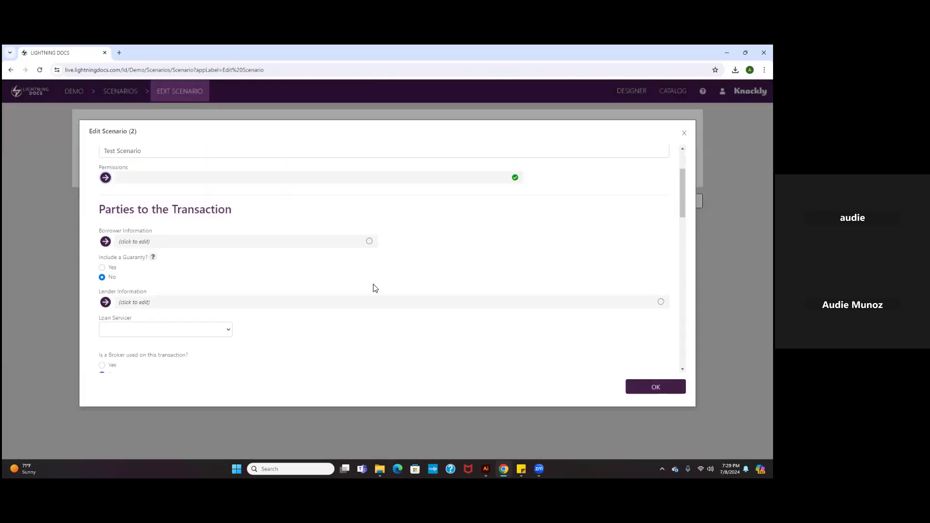
pyautogui.scroll(-2, 436, 277)
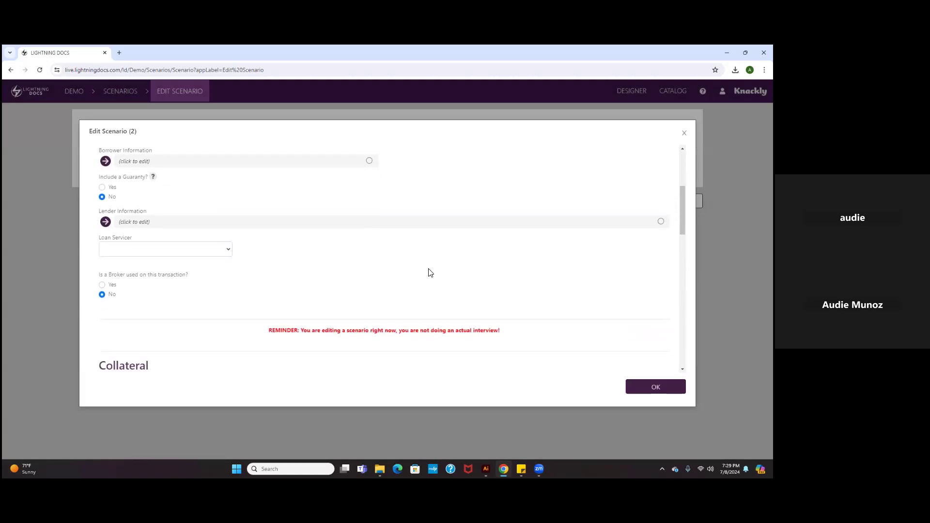
pyautogui.scroll(-2, 398, 287)
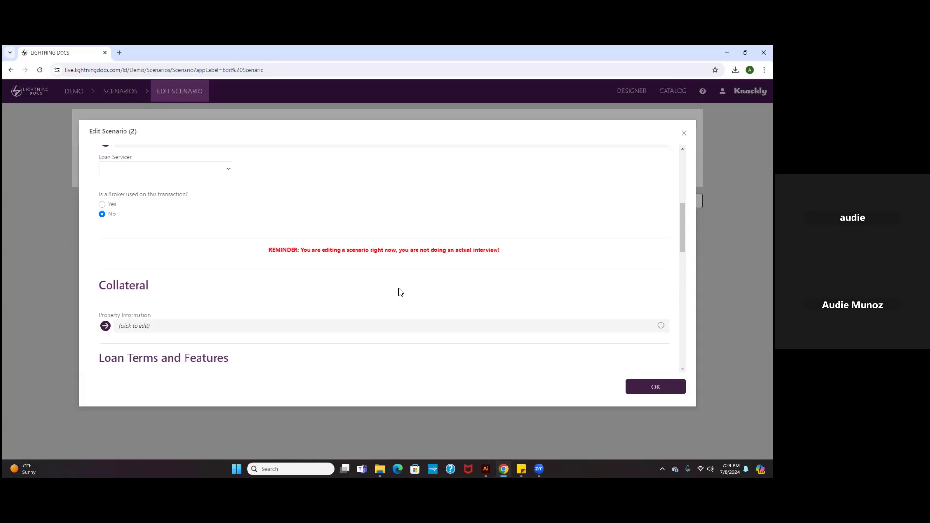
pyautogui.scroll(-5, 397, 292)
pyautogui.scroll(-5, 397, 294)
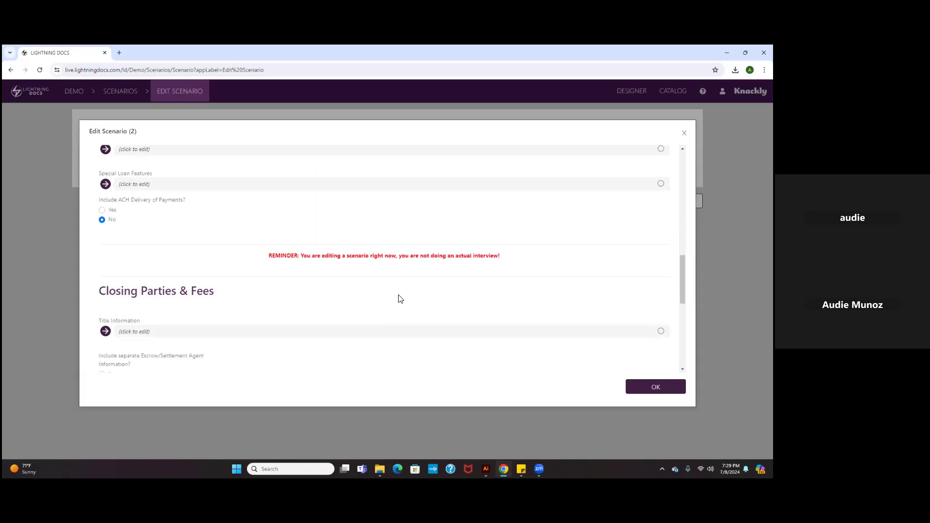
pyautogui.click(144, 279)
pyautogui.scroll(-1, 85, 271)
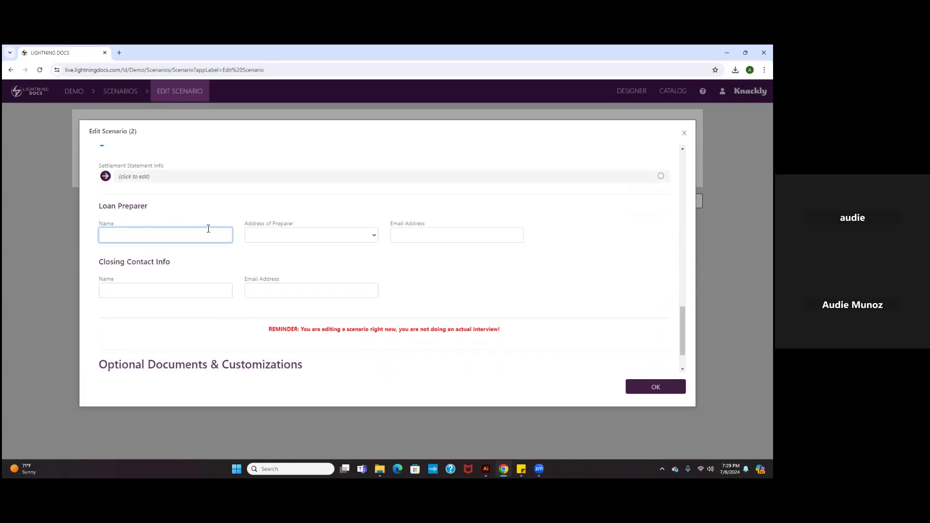
pyautogui.press('Tab')
pyautogui.press('Down')
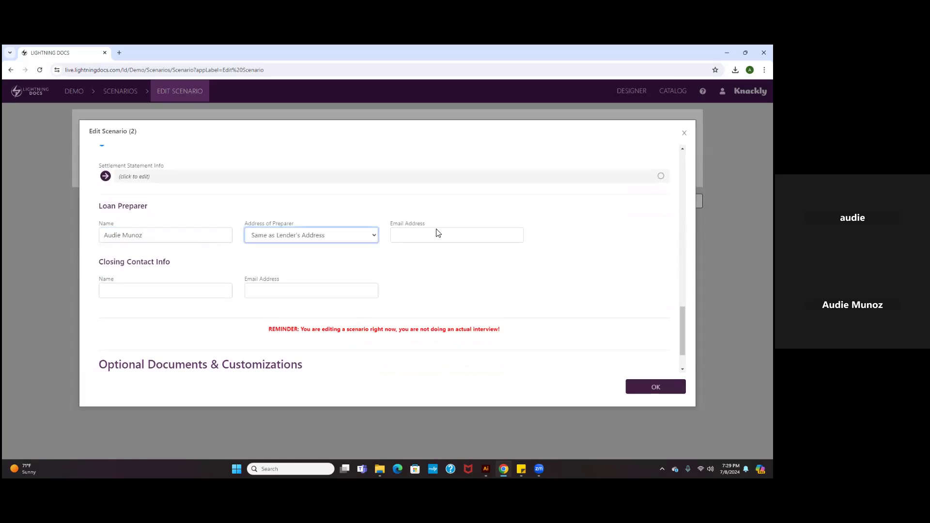
pyautogui.click(468, 233)
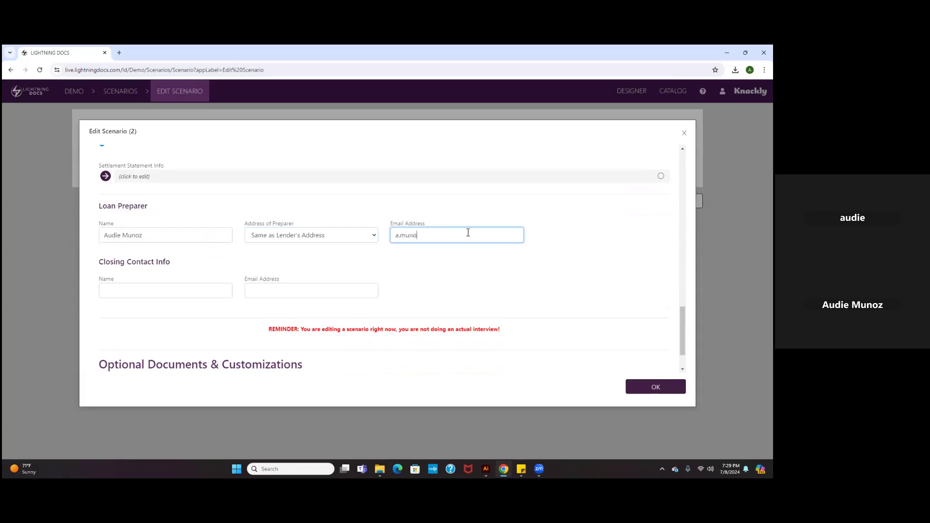
# Fill in the closing contact's name and email address with the same details as the loan preparer.
pyautogui.click(213, 291)
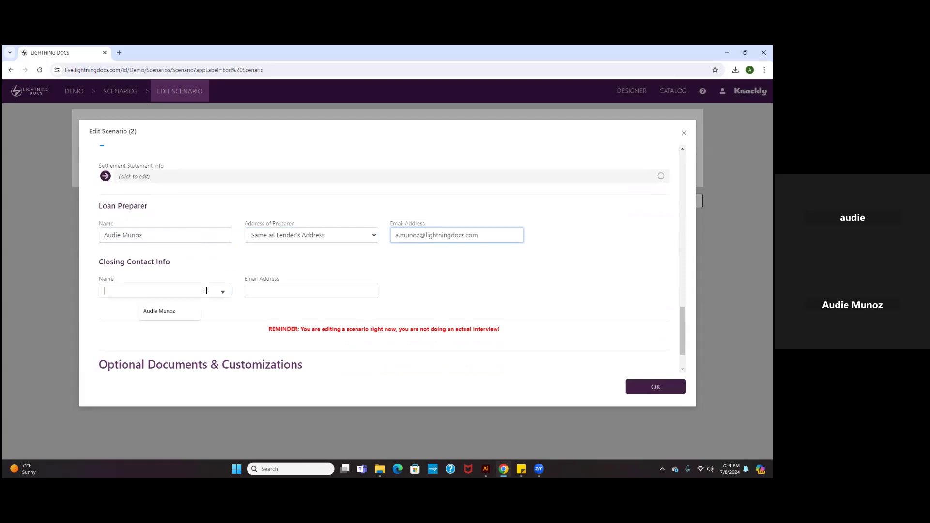
pyautogui.click(183, 310)
pyautogui.click(290, 293)
pyautogui.click(312, 313)
pyautogui.scroll(-1, 312, 313)
pyautogui.scroll(4, 305, 334)
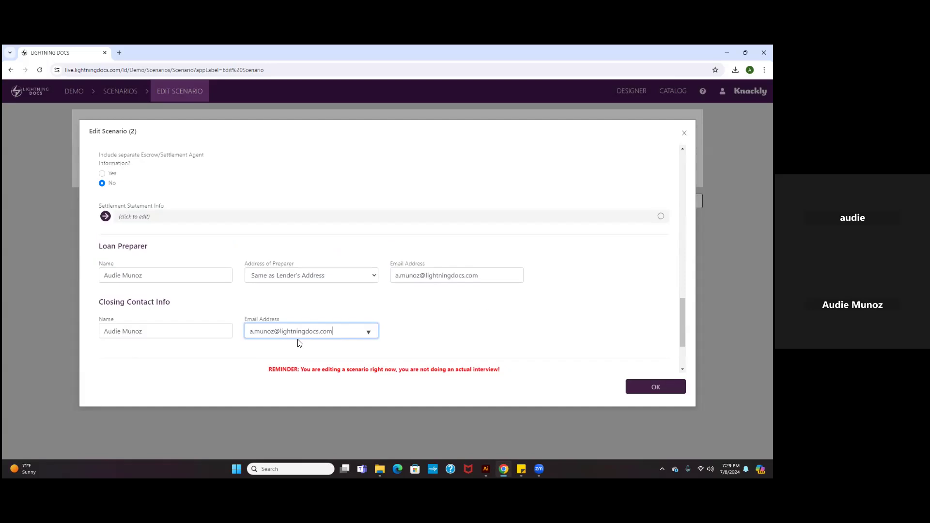
# In the Standard Loan Terms, set the loan term to 12 months and the default interest rate to 18.
pyautogui.scroll(6, 396, 258)
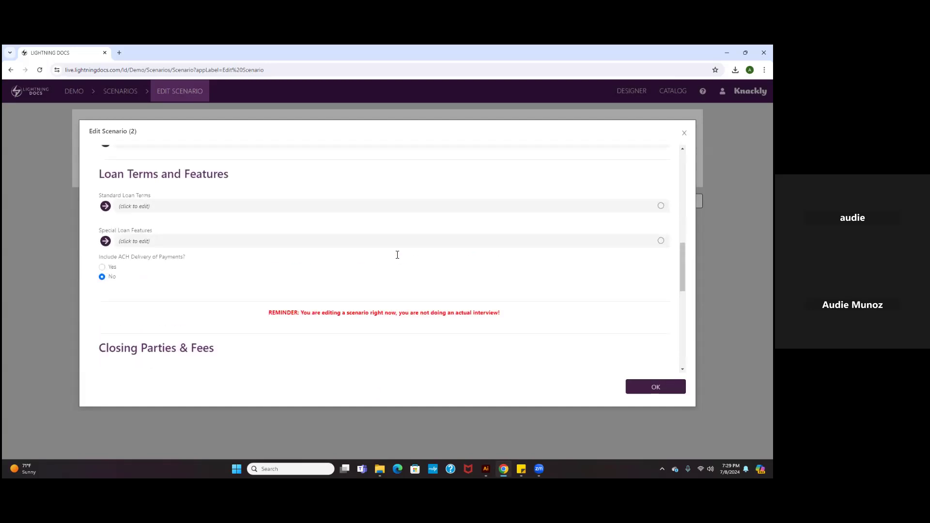
pyautogui.scroll(1, 397, 258)
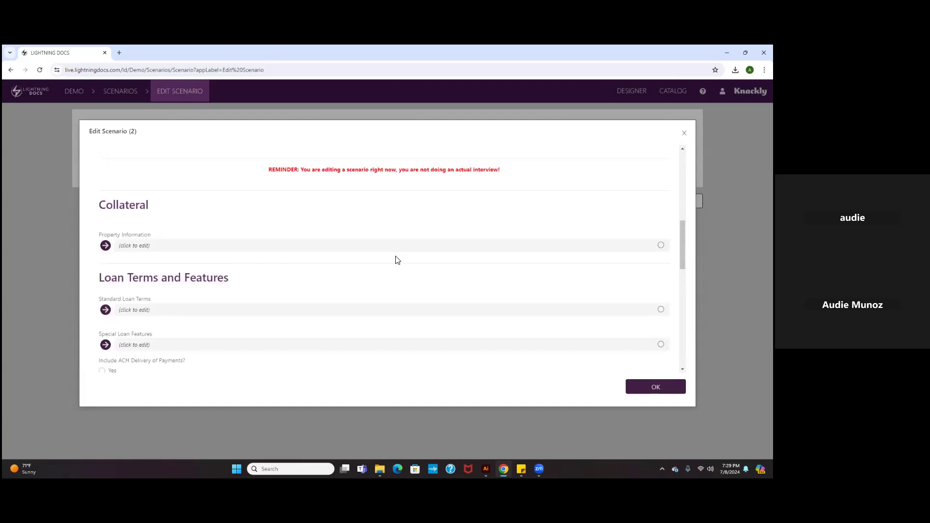
pyautogui.click(248, 311)
pyautogui.click(508, 170)
pyautogui.write('12')
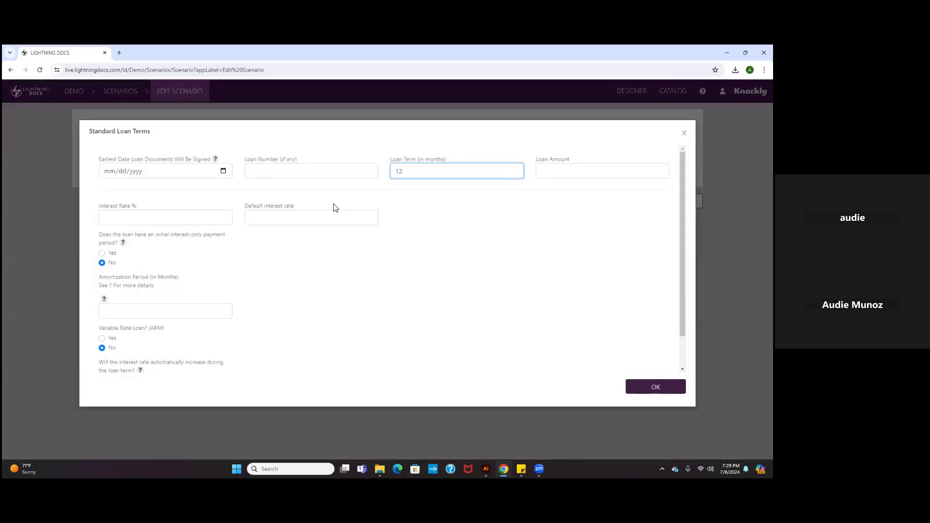
pyautogui.click(300, 216)
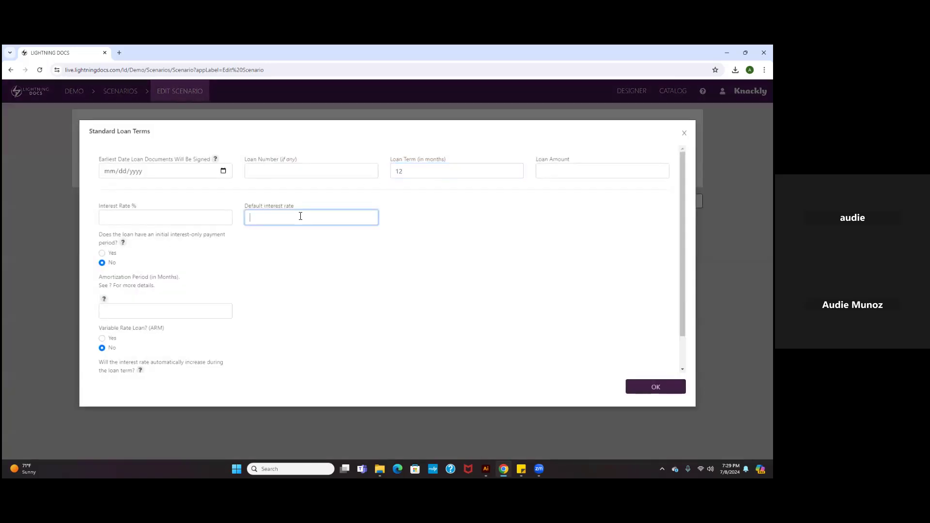
pyautogui.write('18')
# Give the loan an initial interest-only payment period of 12 months and accept the standard loan terms.
pyautogui.click(117, 252)
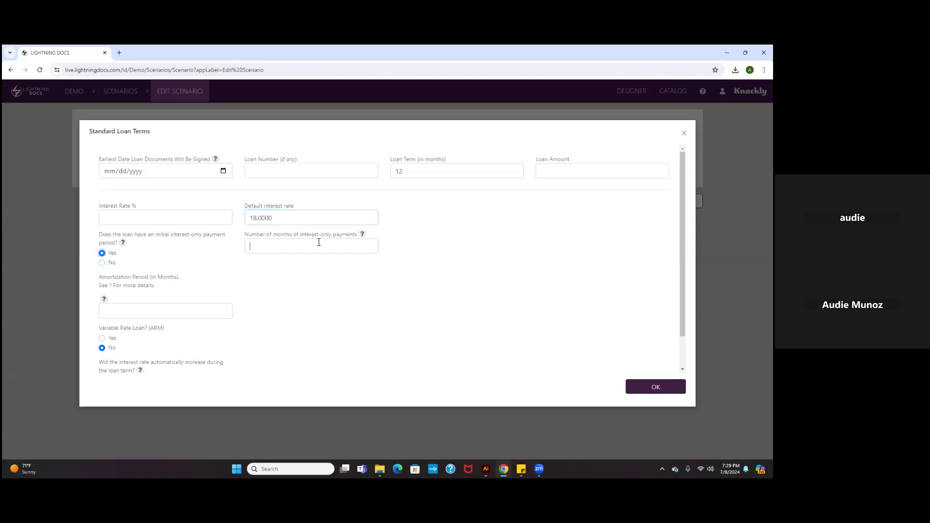
pyautogui.write('12')
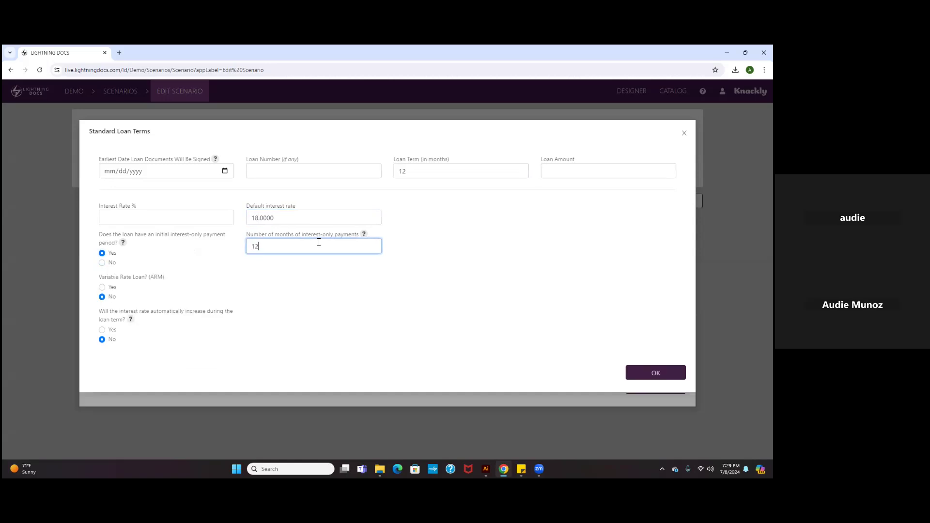
pyautogui.click(390, 234)
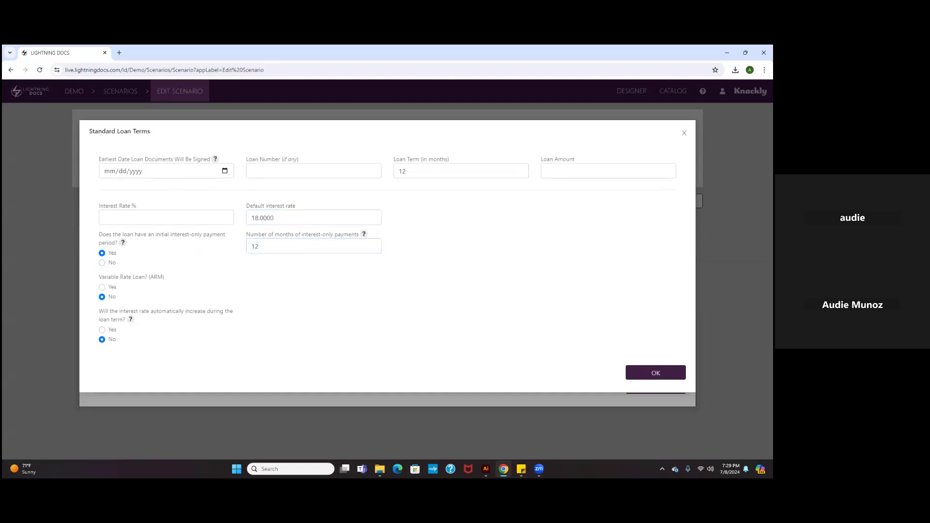
pyautogui.click(655, 372)
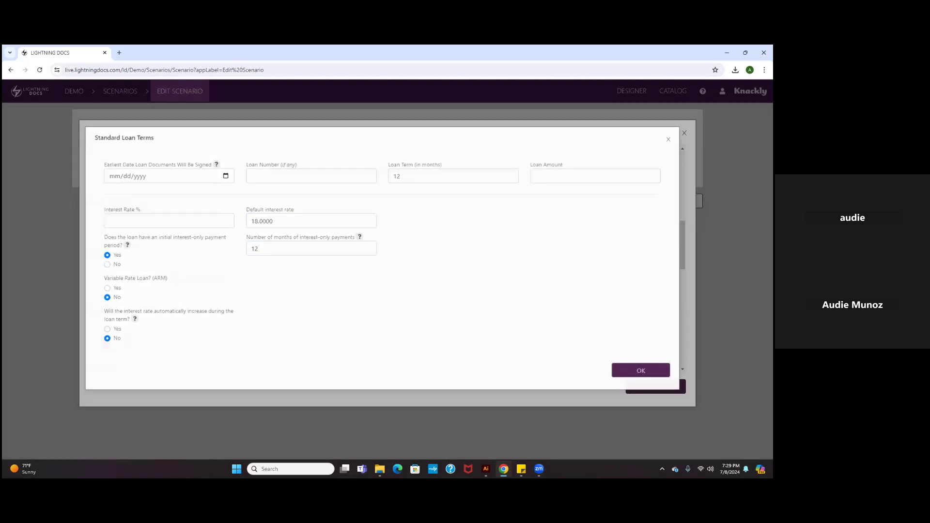
# Accept the Test Scenario and finish scenario editing to return to the Demo records.
pyautogui.scroll(-1, 581, 334)
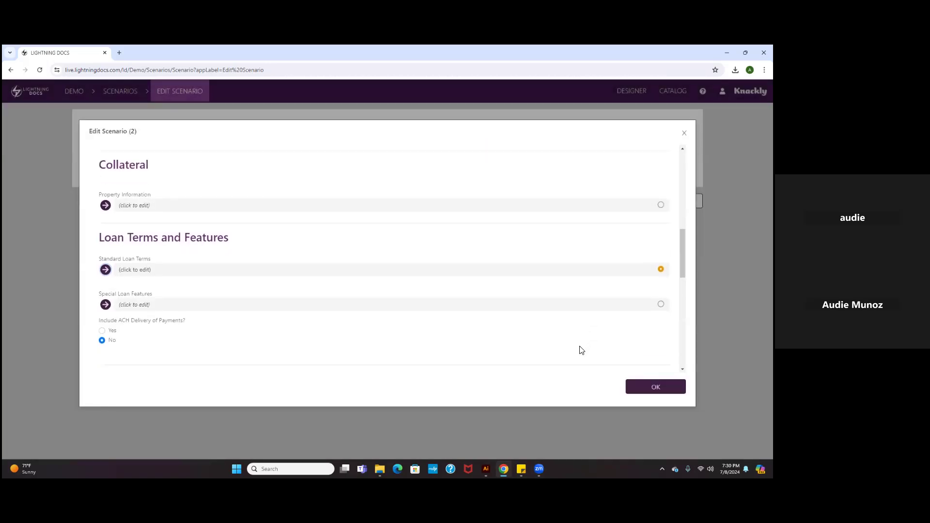
pyautogui.scroll(-2, 579, 342)
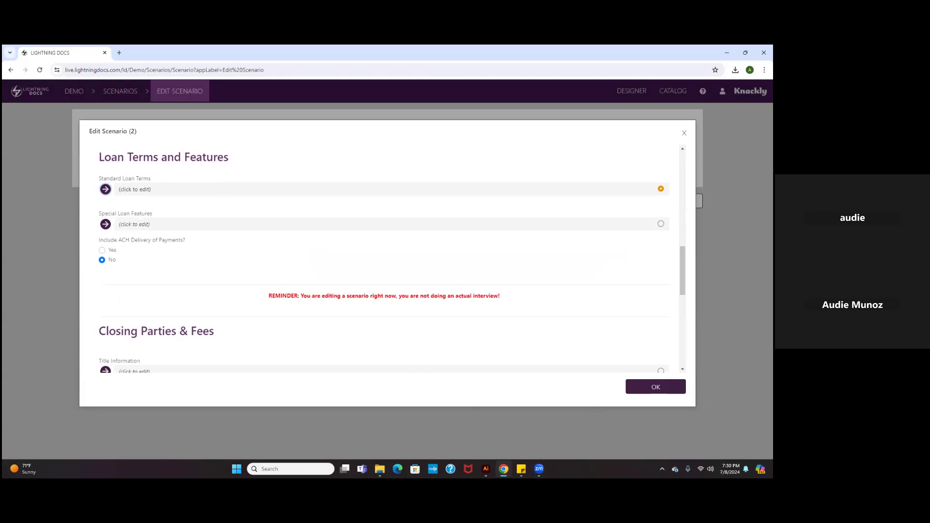
pyautogui.click(655, 387)
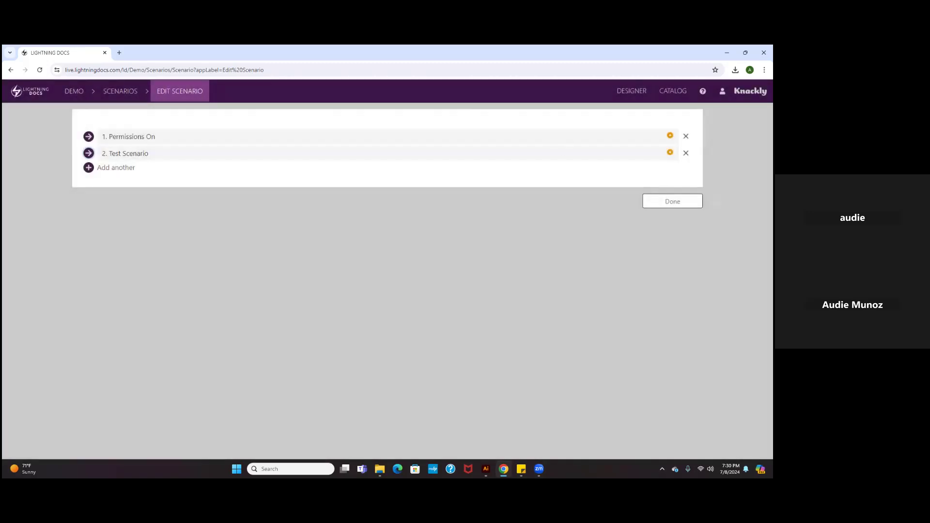
pyautogui.click(672, 201)
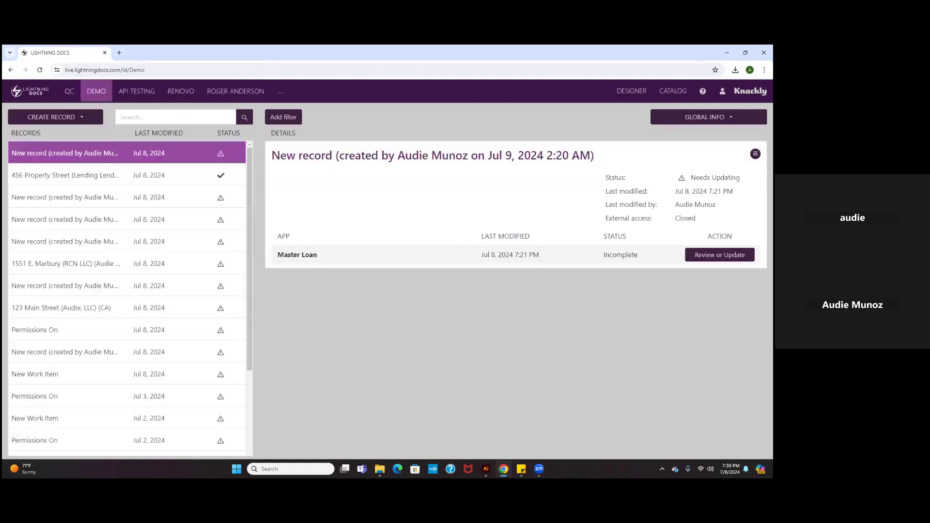
# Create a new Master Loan record in the Demo workspace.
pyautogui.click(67, 119)
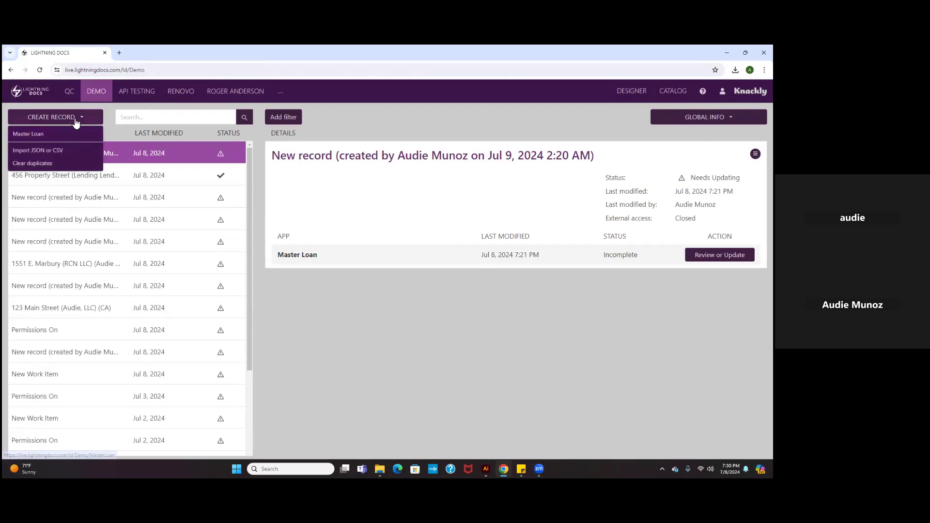
pyautogui.click(45, 135)
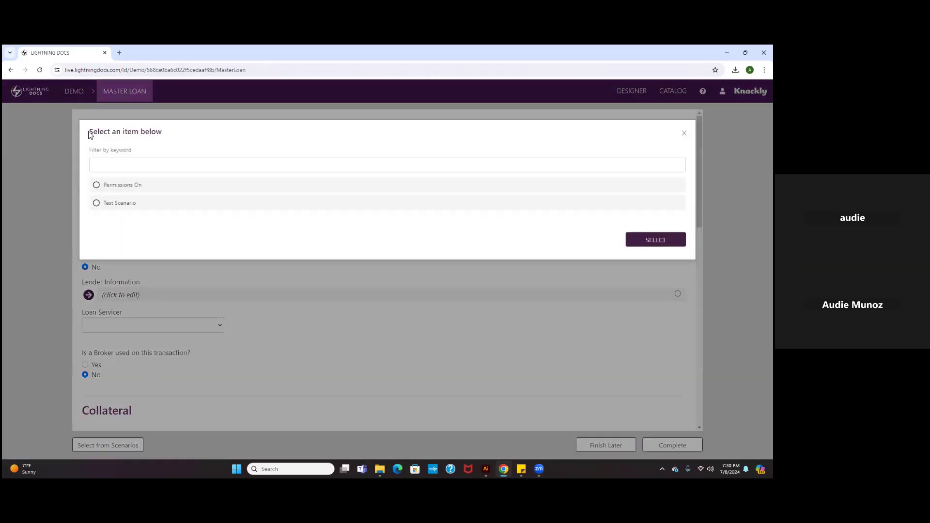
# Apply the Test Scenario to the new Master Loan record.
pyautogui.moveTo(89, 135); pyautogui.dragTo(169, 134)
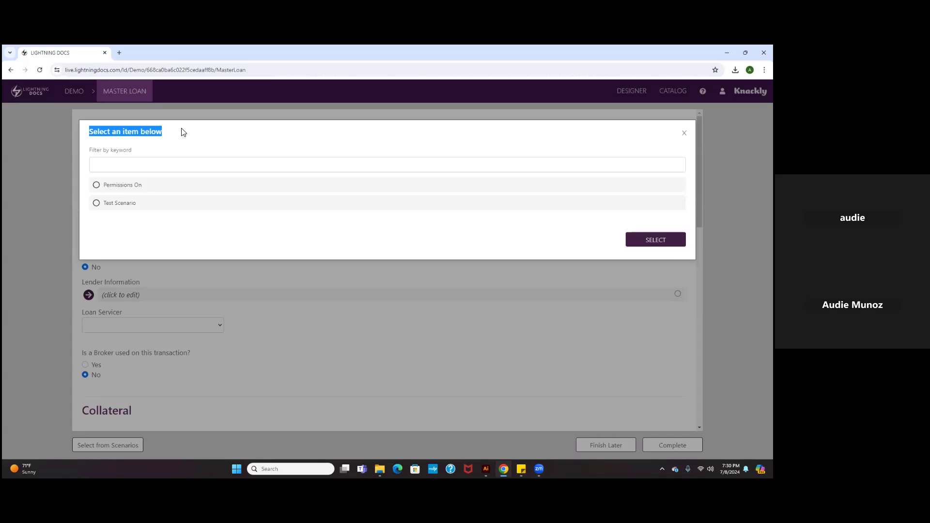
pyautogui.click(152, 204)
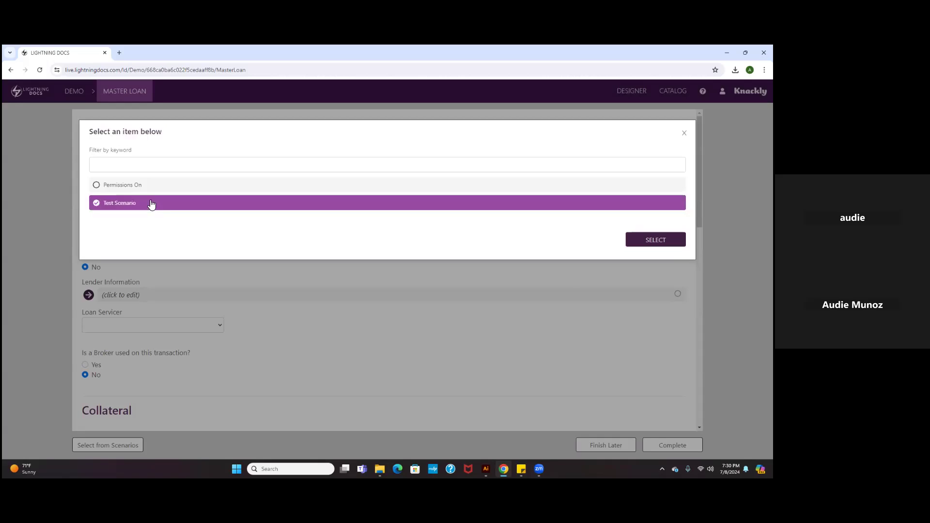
pyautogui.click(655, 239)
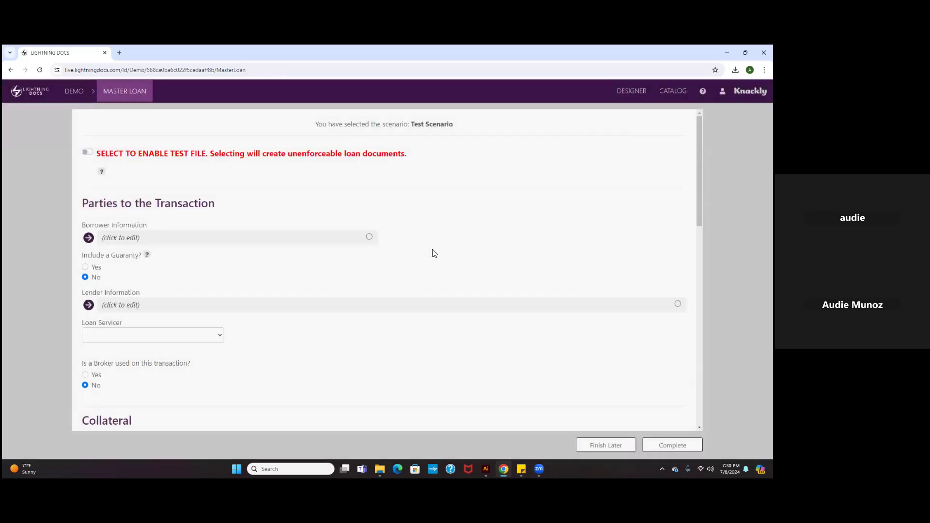
# Check the Loan Preparer and Closing Contact Info fields filled in by the scenario.
pyautogui.scroll(-6, 433, 255)
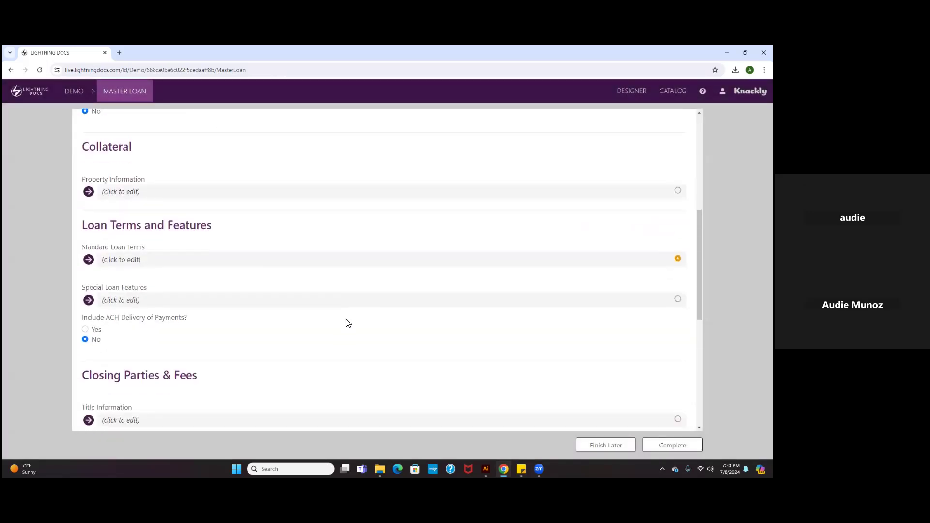
pyautogui.scroll(-6, 334, 320)
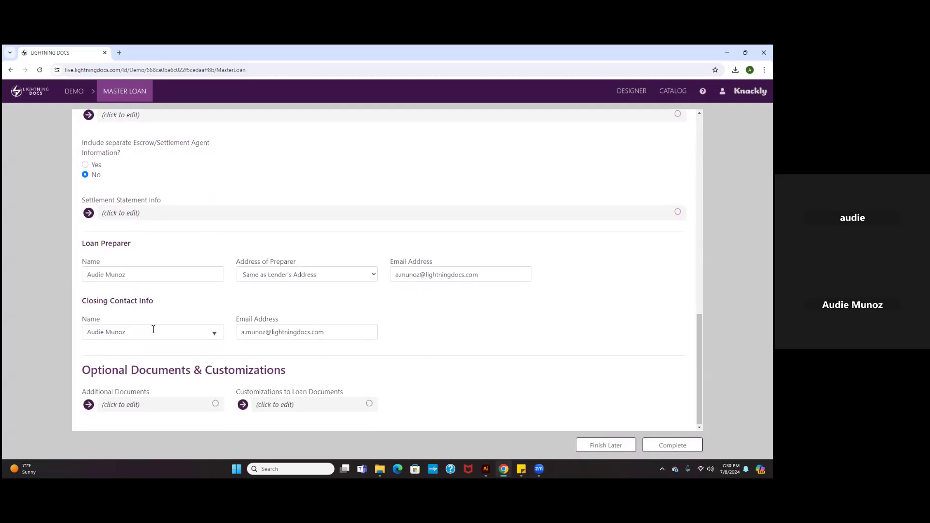
pyautogui.moveTo(155, 280); pyautogui.dragTo(57, 263)
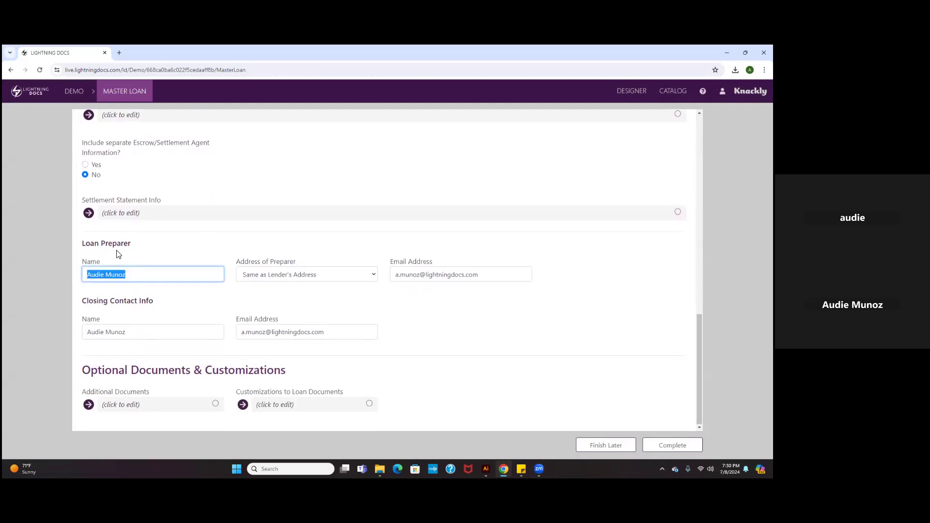
pyautogui.click(160, 313)
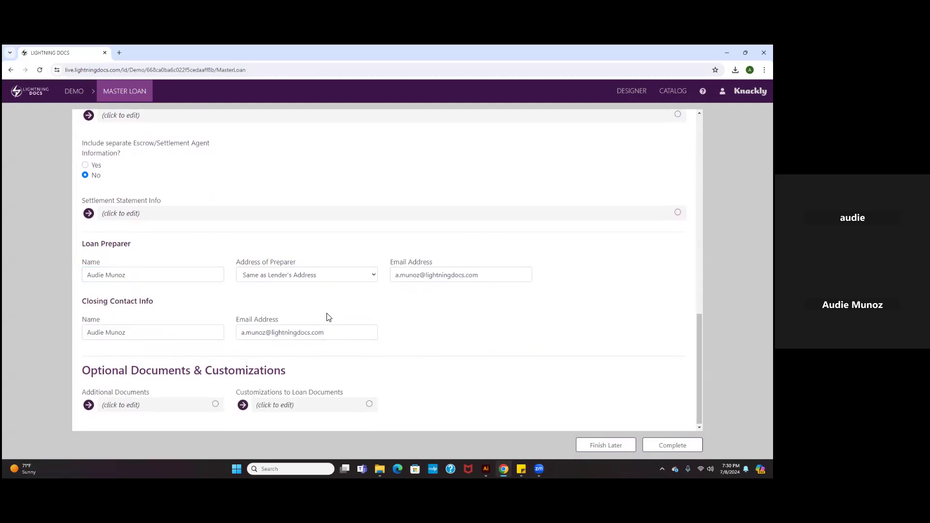
# Review the loan term and default interest rate in the Standard Loan Terms, and close them.
pyautogui.scroll(5, 326, 315)
pyautogui.scroll(2, 308, 331)
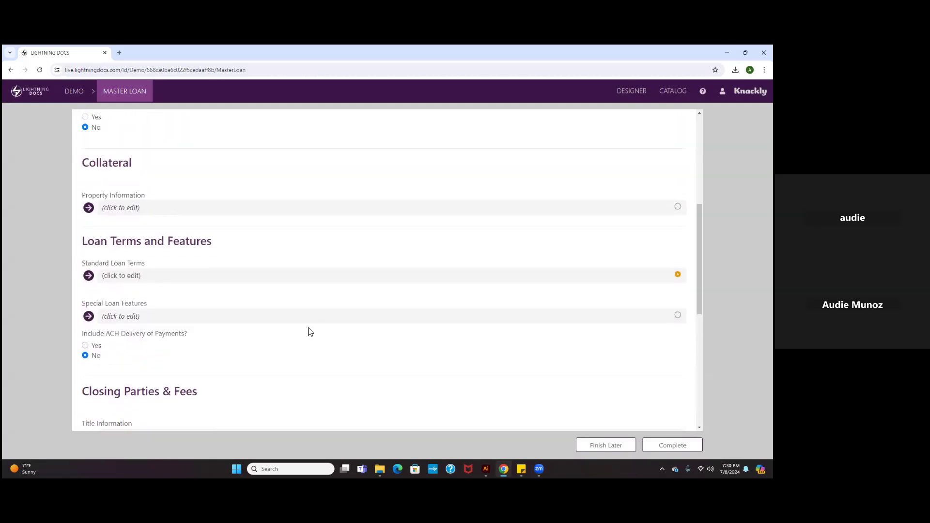
pyautogui.click(143, 277)
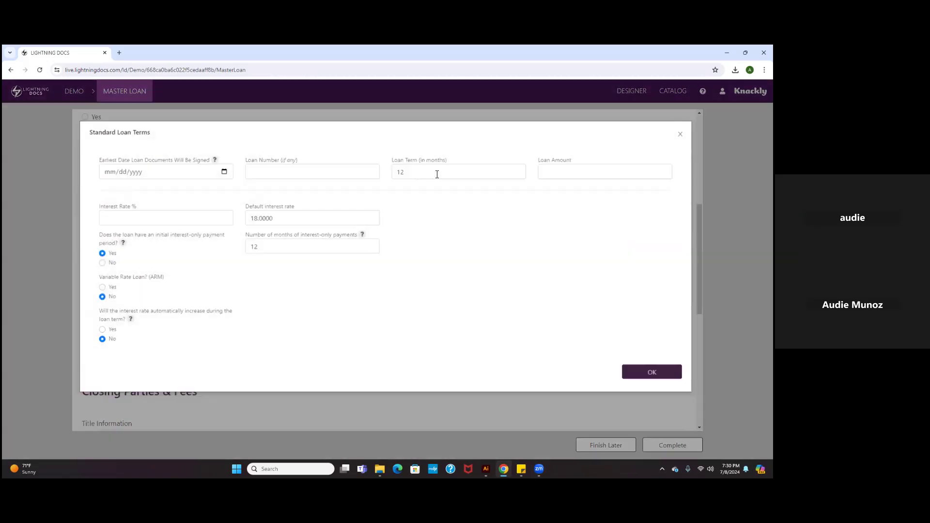
pyautogui.moveTo(451, 172); pyautogui.dragTo(296, 169)
pyautogui.doubleClick(301, 216)
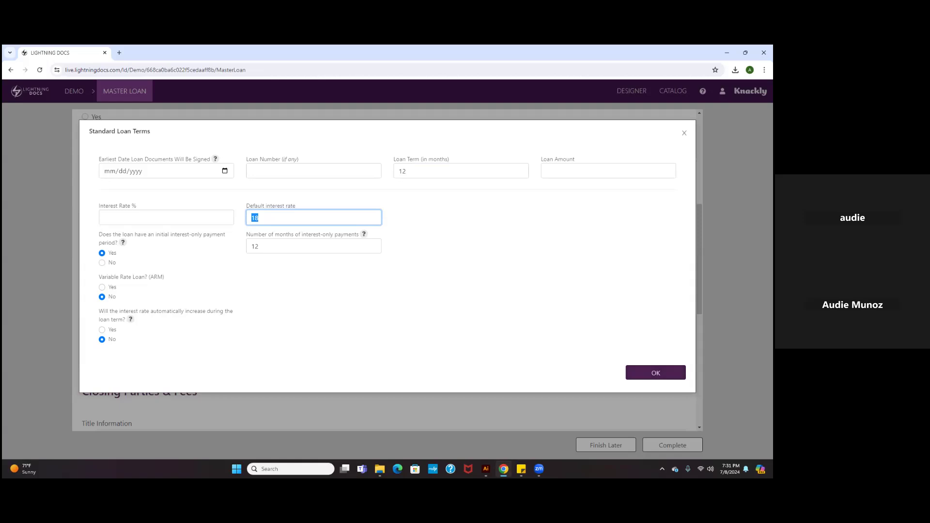
pyautogui.press('Return')
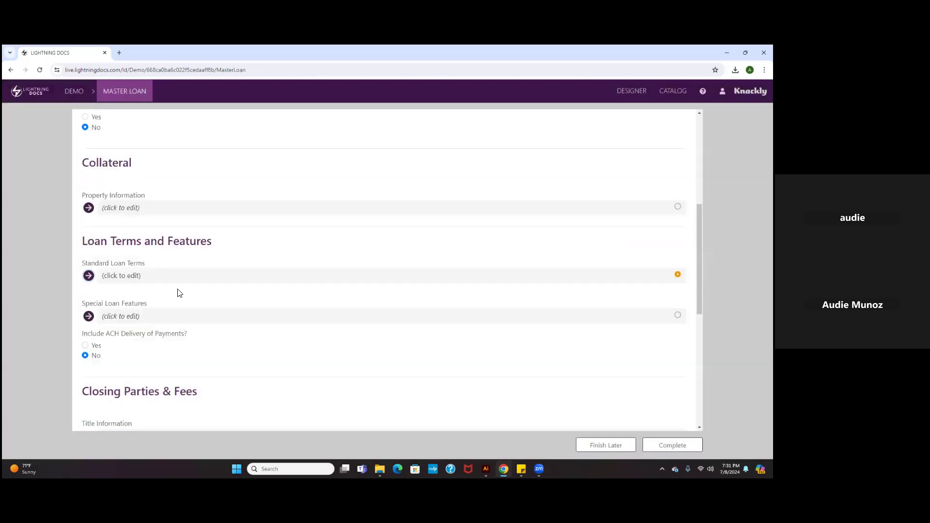
# Review the debt service, property tax, appraisal and default reserve questions in the Special Loan Features, and return to the start of the loan form.
pyautogui.click(170, 316)
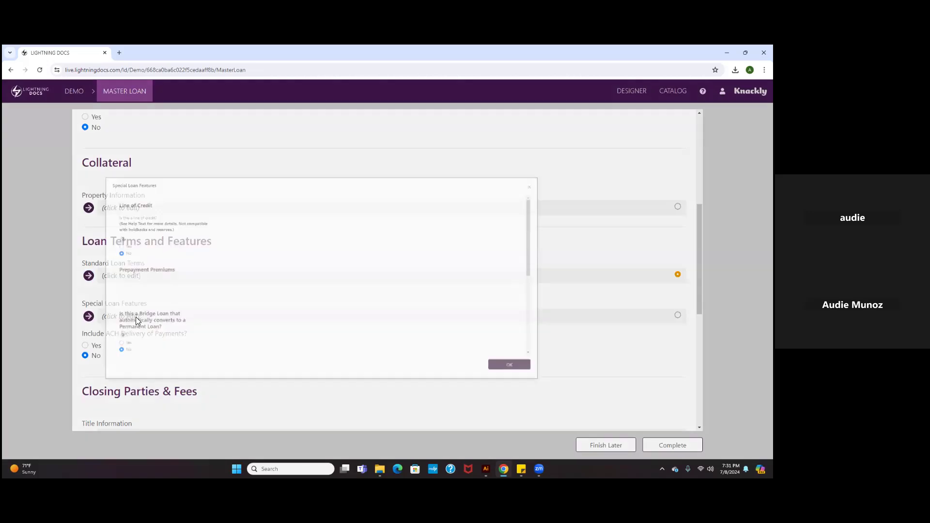
pyautogui.scroll(-5, 157, 299)
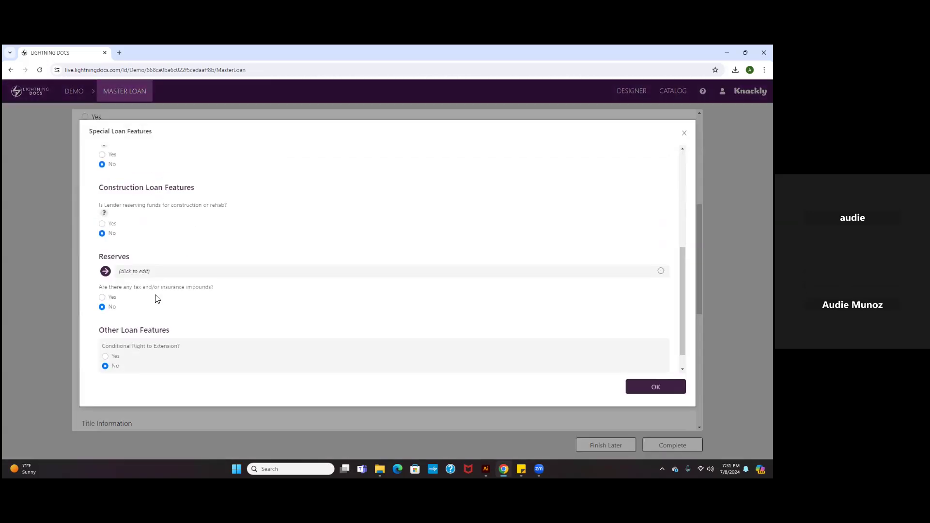
pyautogui.click(105, 271)
pyautogui.moveTo(100, 160); pyautogui.dragTo(228, 150)
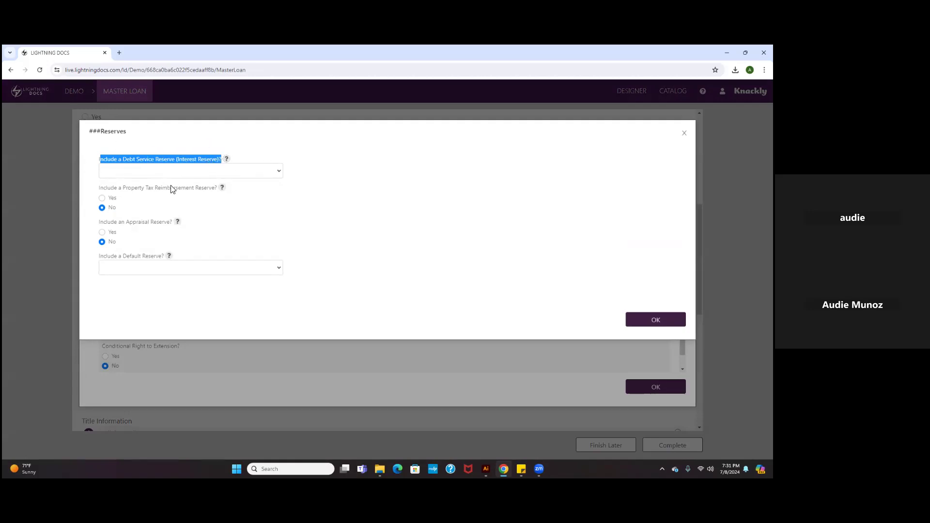
pyautogui.moveTo(123, 188); pyautogui.dragTo(204, 188)
pyautogui.moveTo(126, 222); pyautogui.dragTo(173, 223)
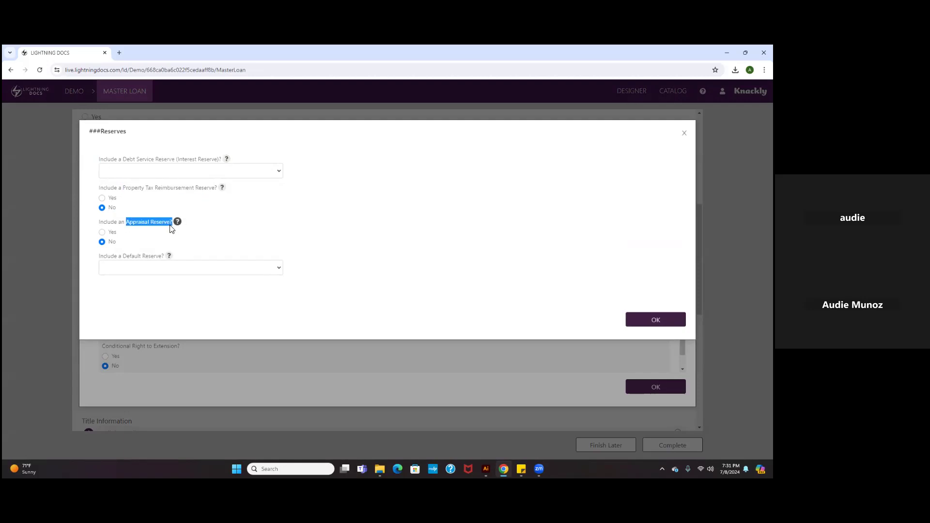
pyautogui.moveTo(123, 257); pyautogui.dragTo(164, 258)
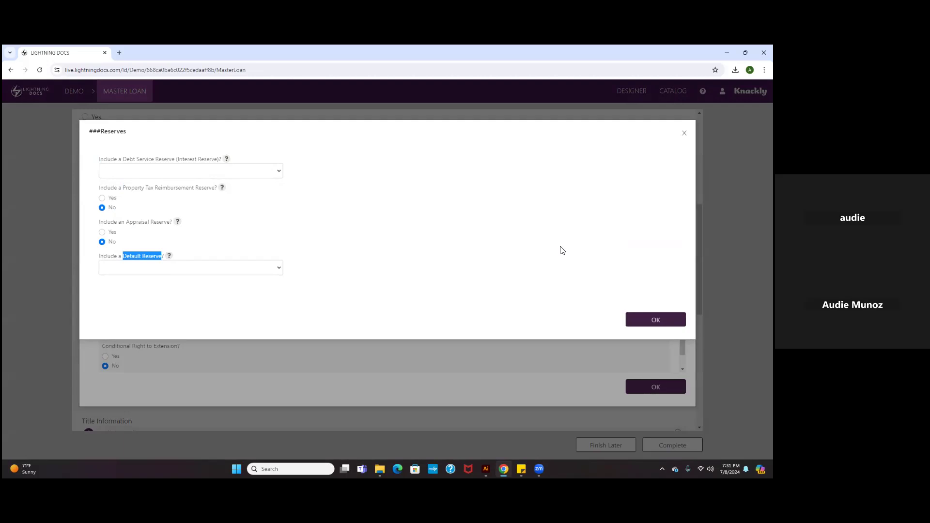
pyautogui.click(655, 320)
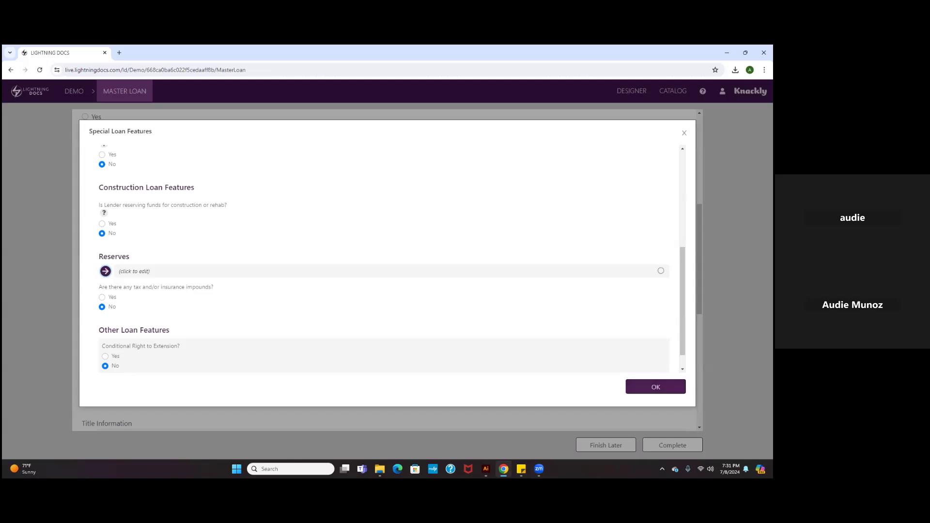
pyautogui.click(655, 387)
pyautogui.scroll(3, 522, 308)
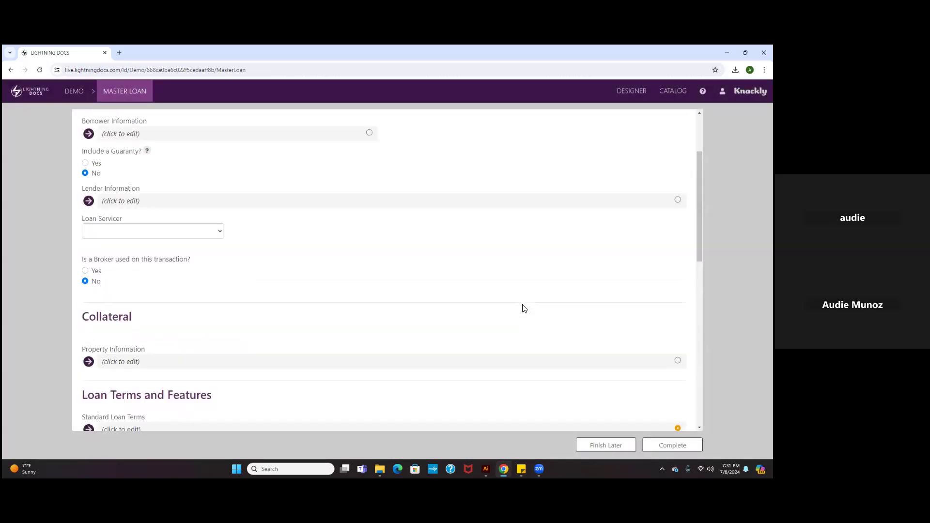
pyautogui.scroll(2, 521, 308)
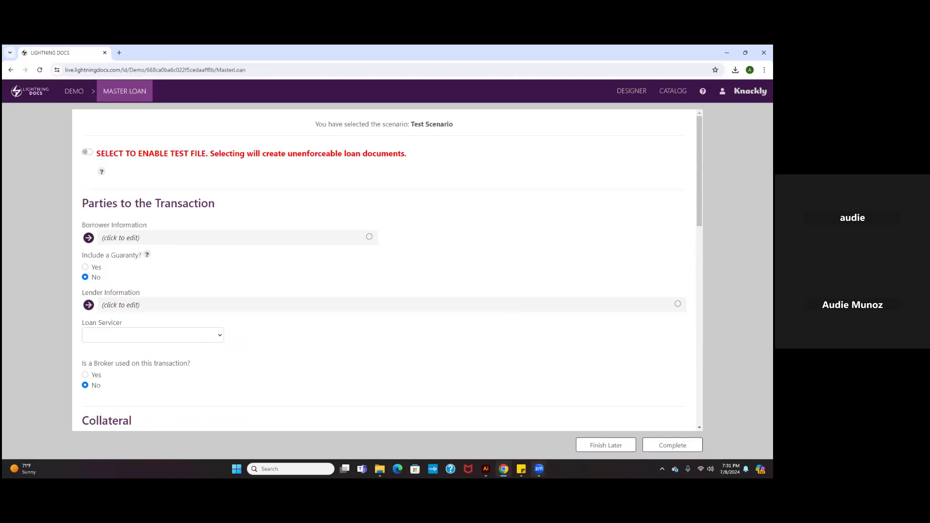